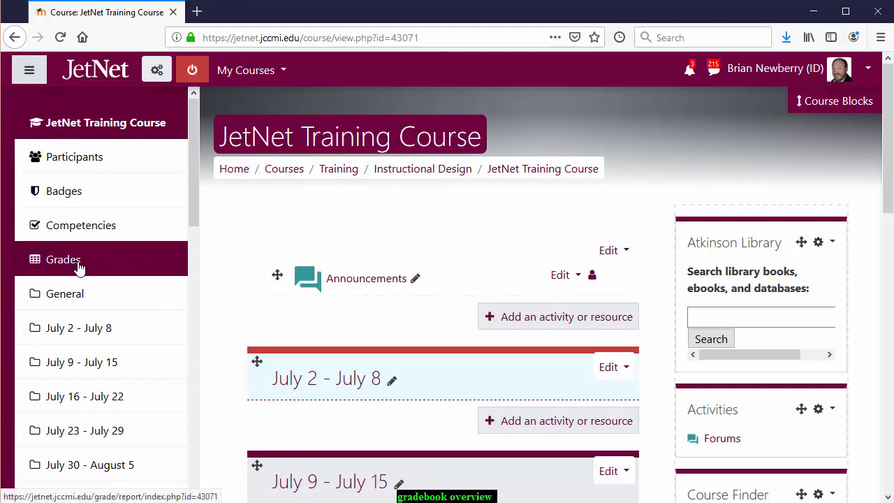
# Collapse the course navigation sidebar and open the training course's gradebook from the course management links.
pyautogui.click(29, 70)
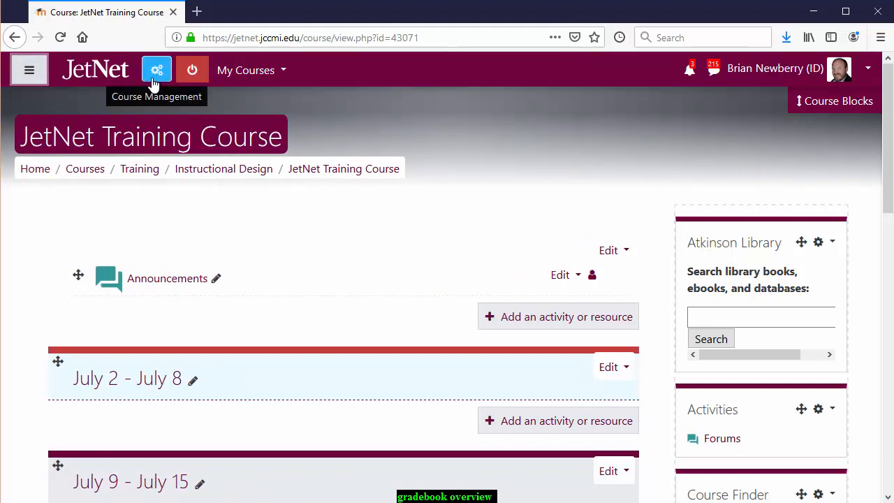
pyautogui.click(155, 72)
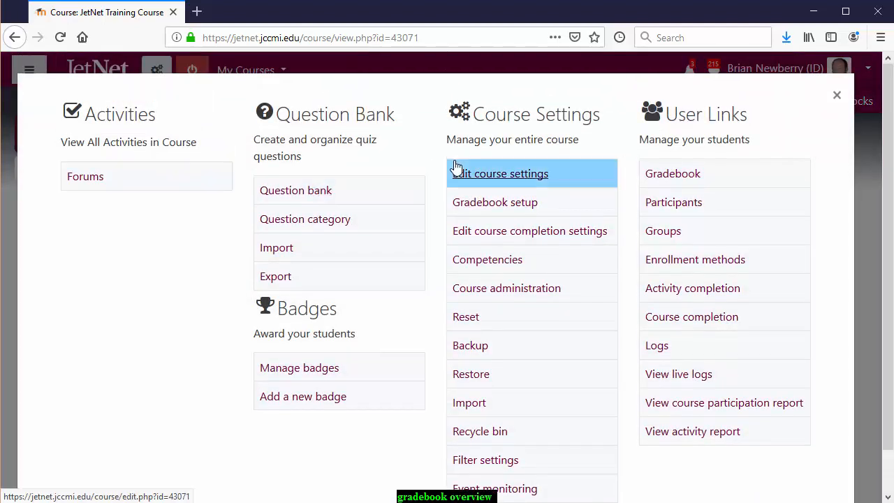
pyautogui.click(652, 188)
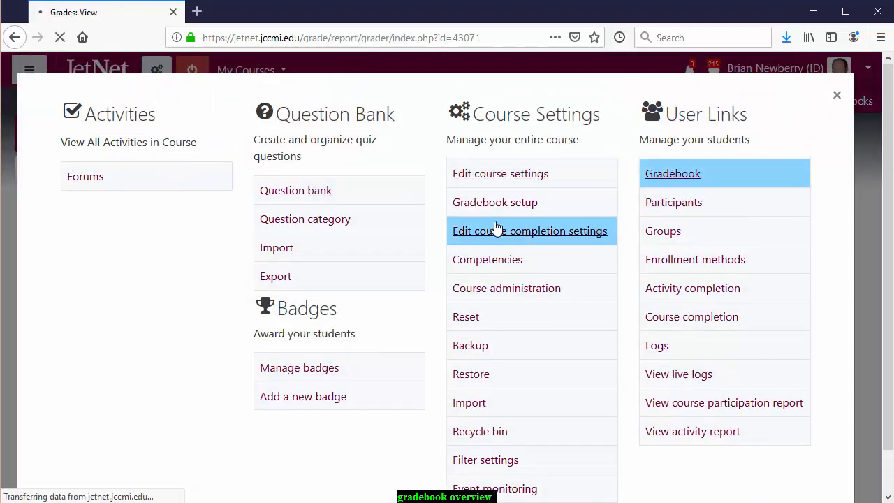
# Examine the grader report's navigation options, participant name filters, student rows and course total column.
pyautogui.scroll(-2, 484, 215)
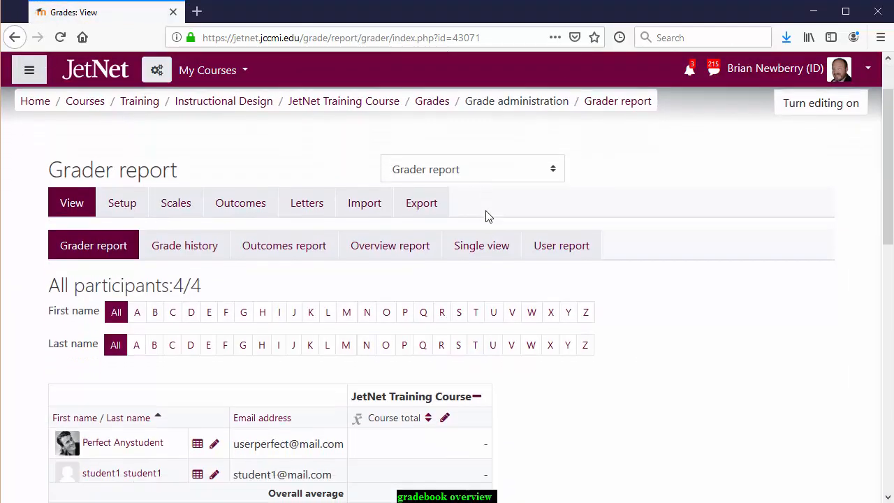
pyautogui.scroll(2, 449, 207)
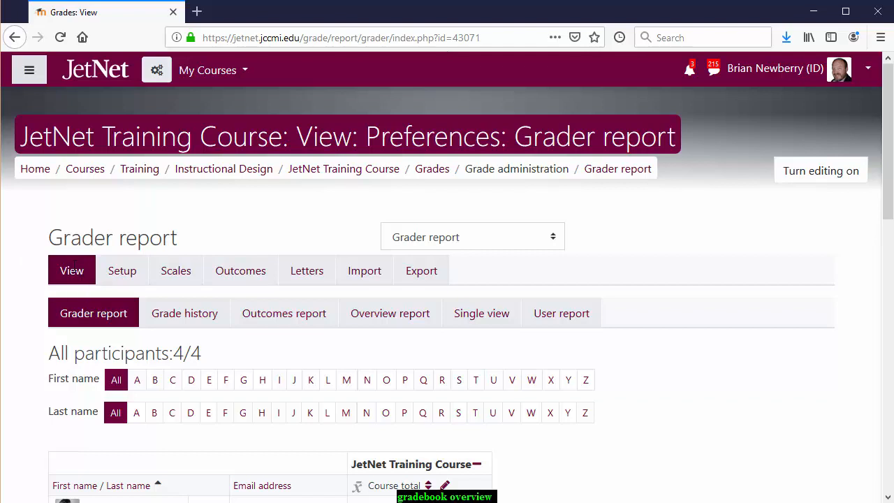
pyautogui.scroll(-3, 77, 259)
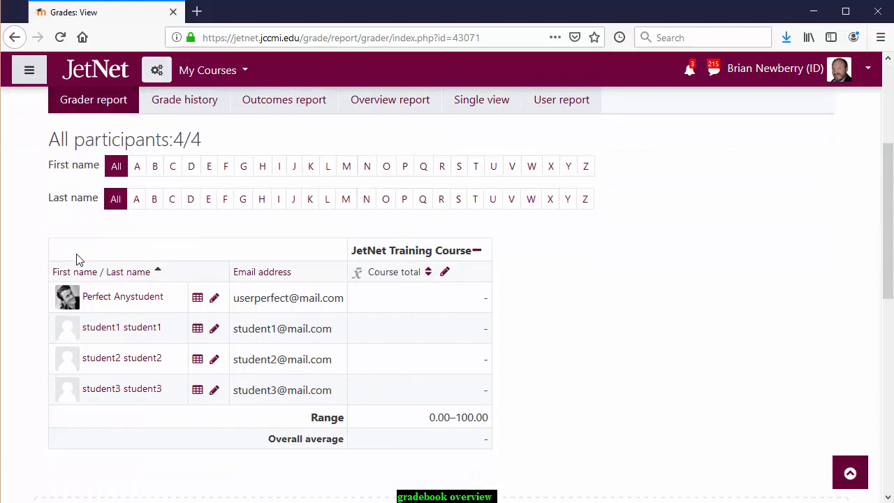
pyautogui.scroll(1, 77, 260)
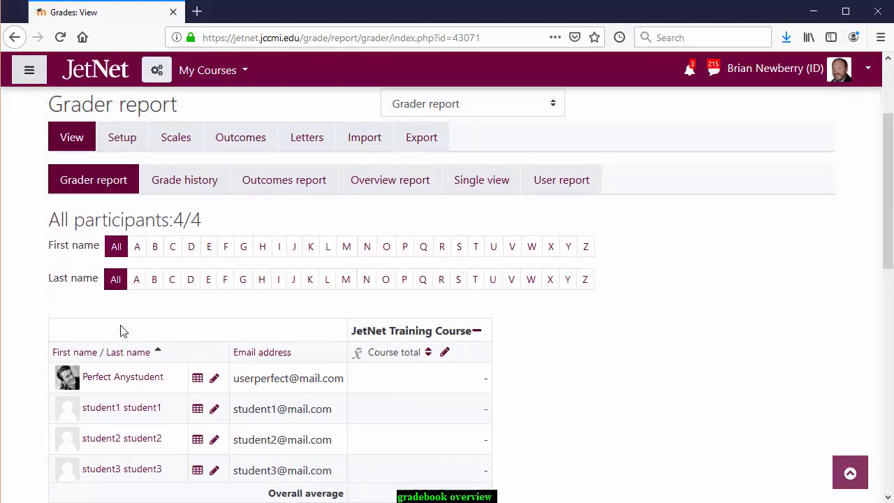
pyautogui.scroll(1, 121, 331)
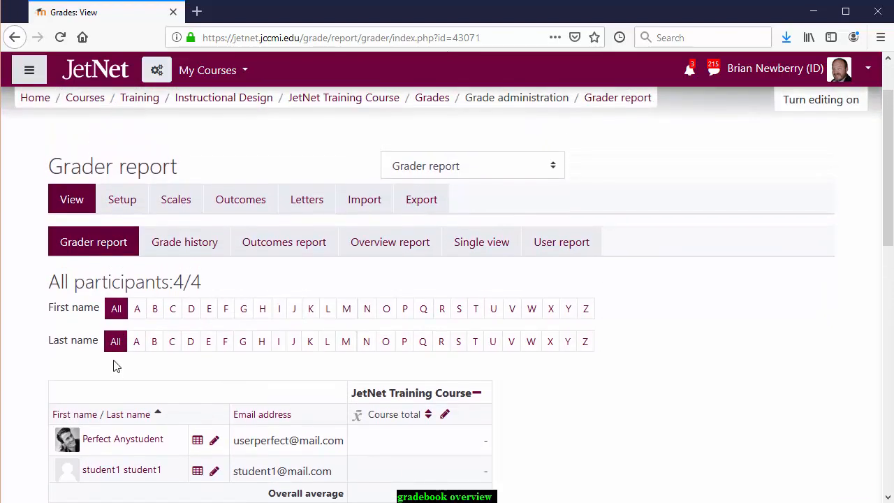
pyautogui.scroll(1, 116, 364)
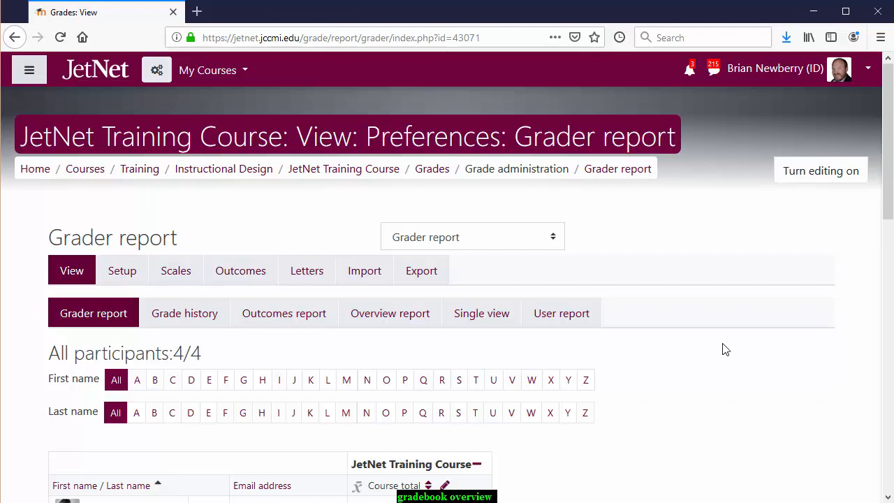
pyautogui.scroll(-2, 723, 350)
pyautogui.scroll(2, 722, 349)
# Check the single view page, and display the user report for the first listed student.
pyautogui.click(482, 325)
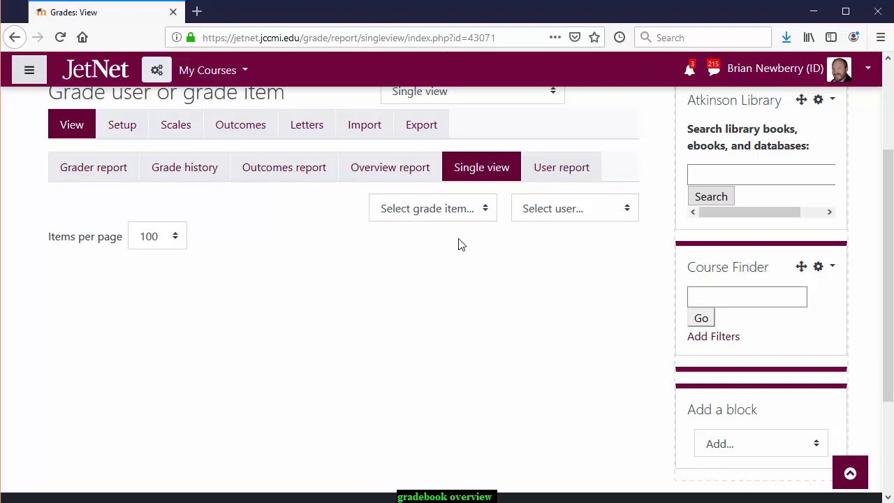
pyautogui.click(570, 169)
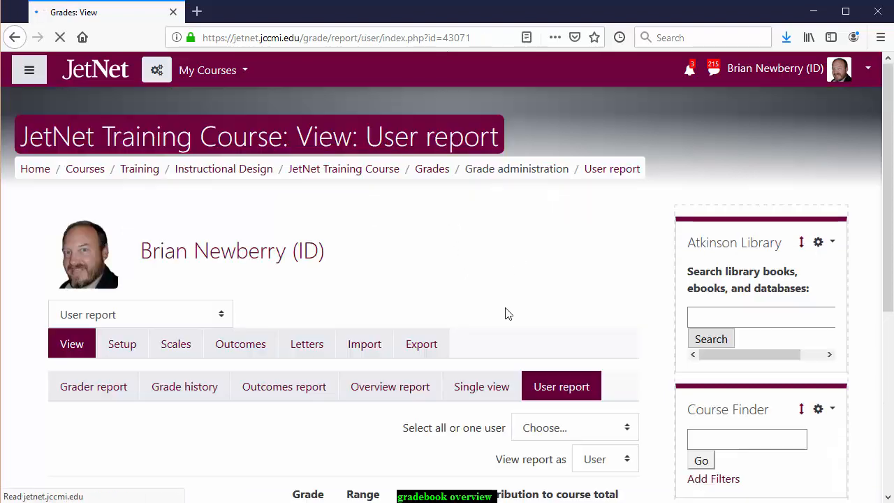
pyautogui.scroll(-2, 501, 302)
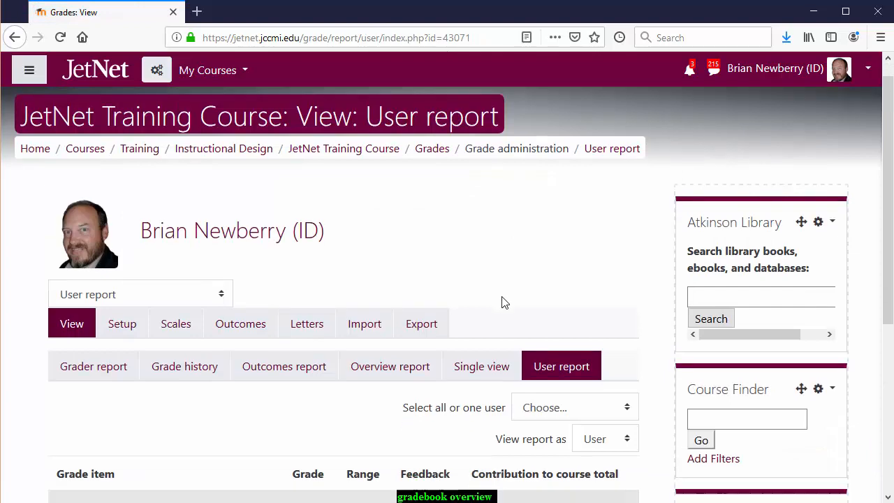
pyautogui.click(560, 357)
pyautogui.click(572, 424)
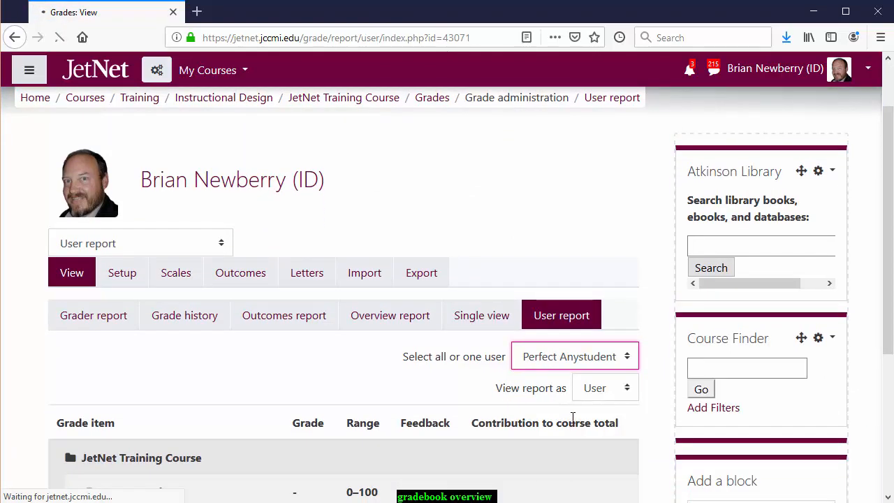
pyautogui.scroll(-3, 482, 361)
pyautogui.scroll(-1, 482, 355)
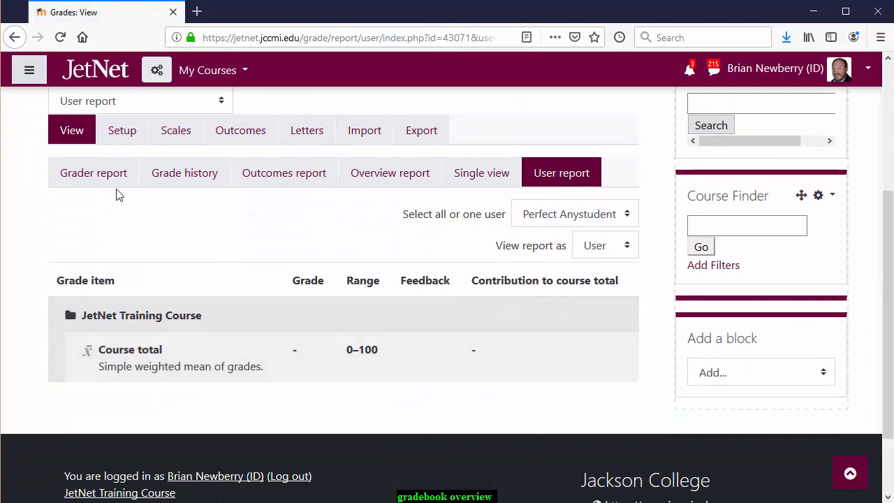
# Review the grader report's student table again and compare it with the single view and user report pages.
pyautogui.click(87, 176)
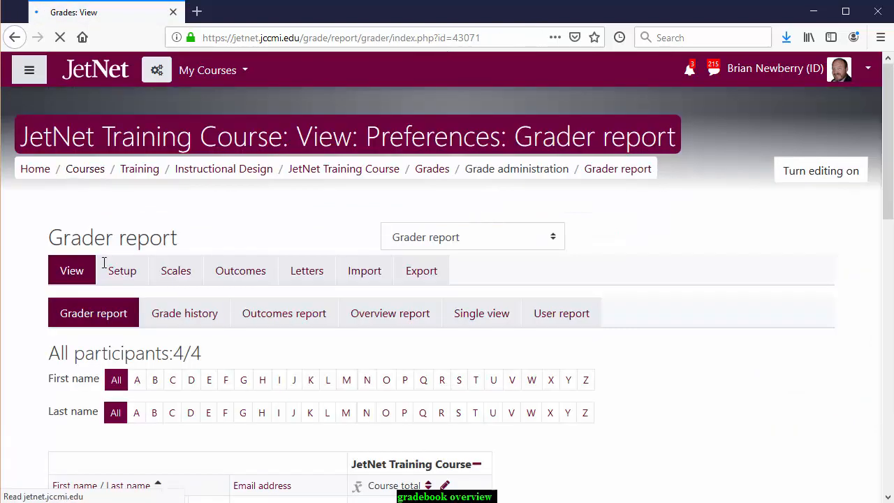
pyautogui.scroll(-7, 123, 276)
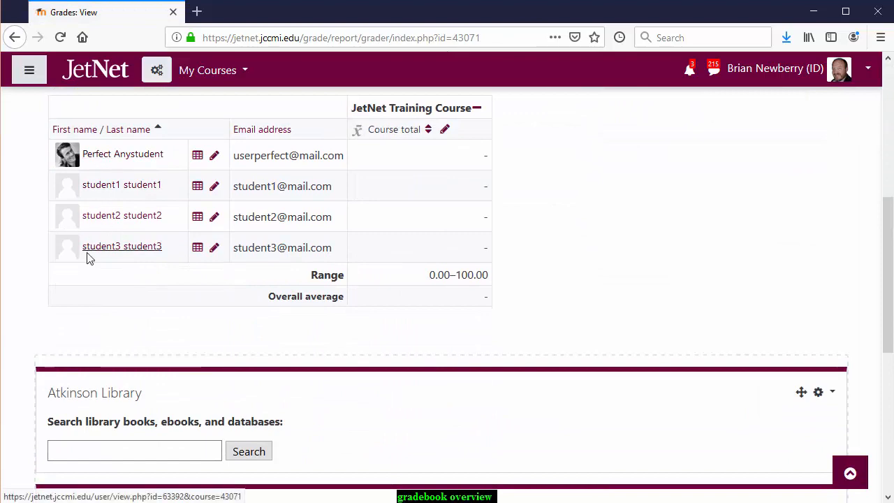
pyautogui.scroll(5, 223, 260)
pyautogui.scroll(2, 223, 261)
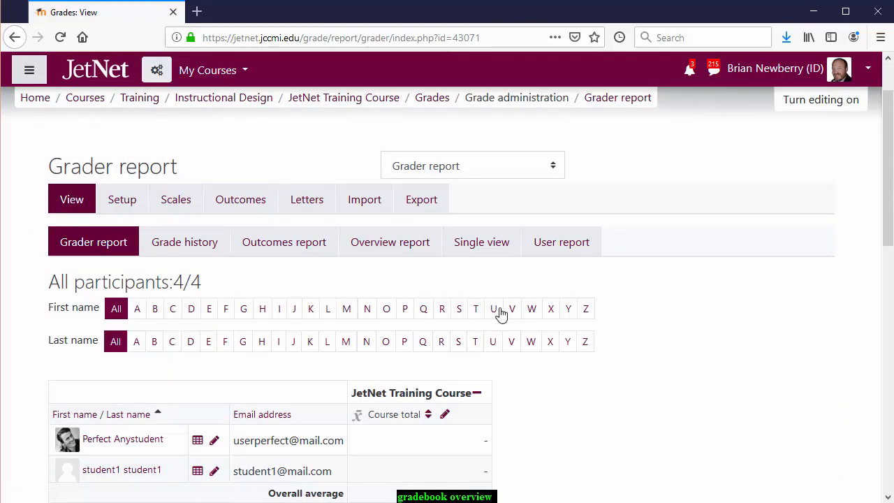
pyautogui.click(484, 243)
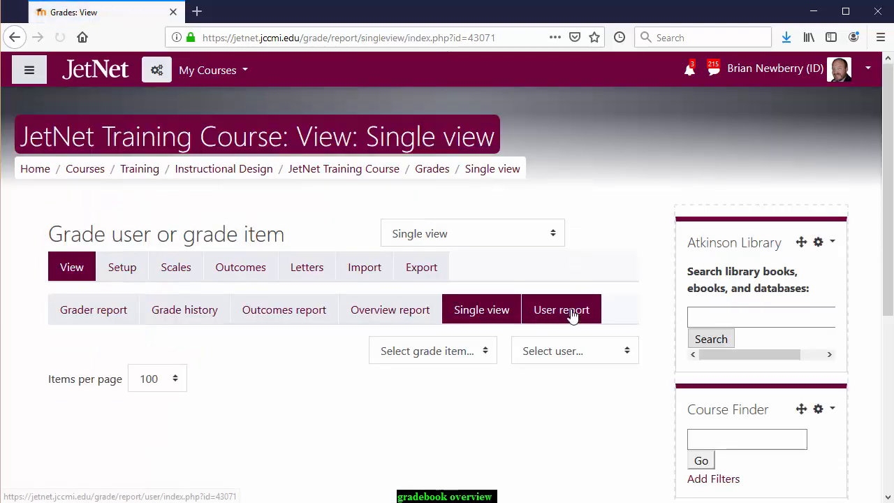
pyautogui.click(573, 314)
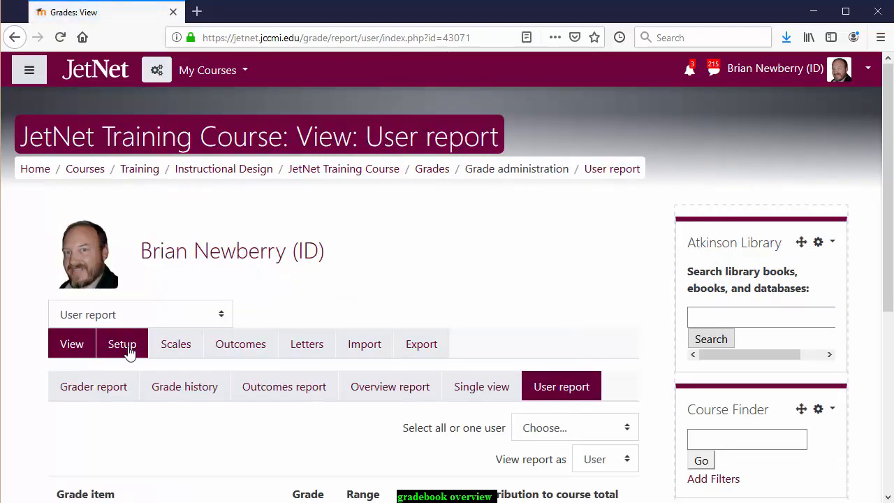
# Open the gradebook setup and review the course total row and the options for adding grade items and categories.
pyautogui.click(124, 345)
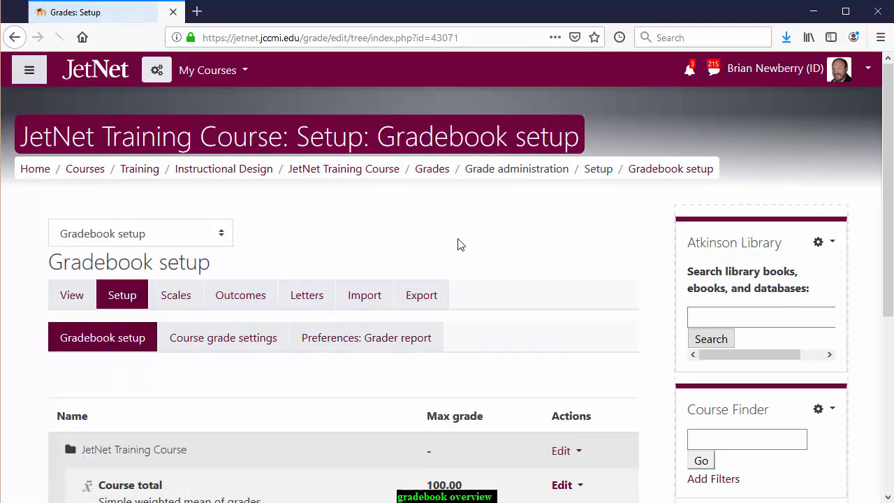
pyautogui.scroll(-2, 515, 233)
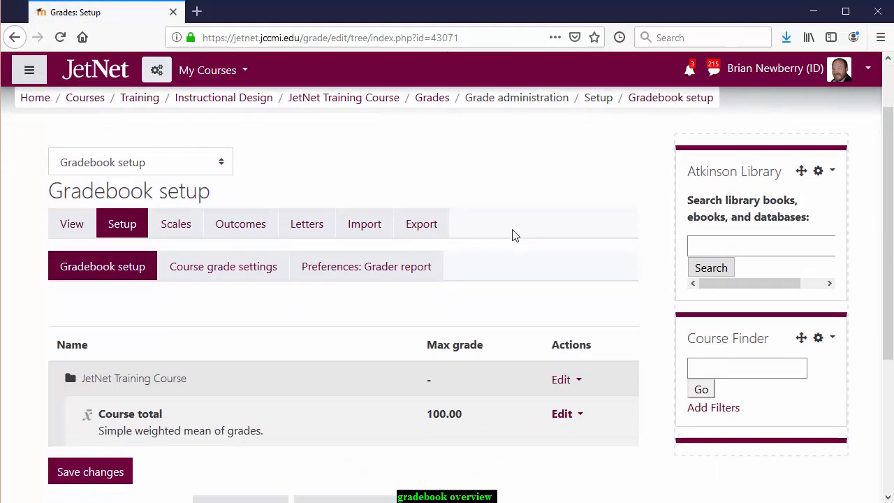
pyautogui.scroll(-2, 512, 235)
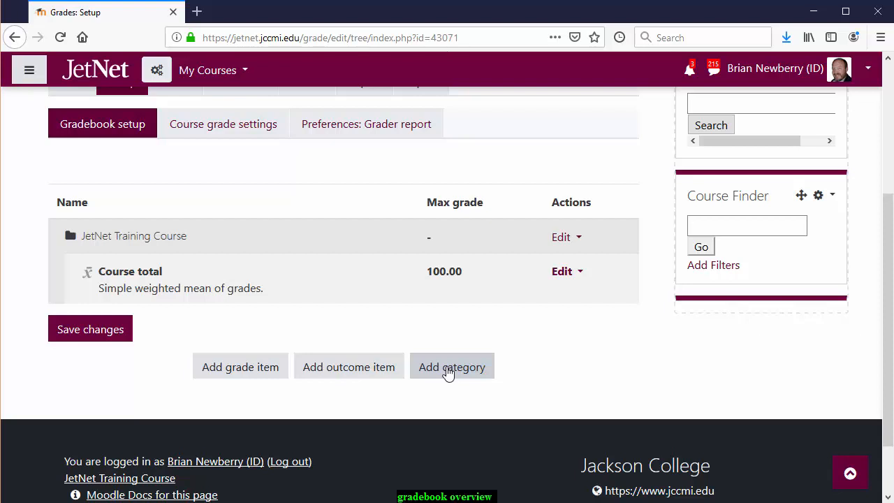
# Open the grade export in Excel spreadsheet format and review its grade item, format and download options.
pyautogui.scroll(3, 507, 342)
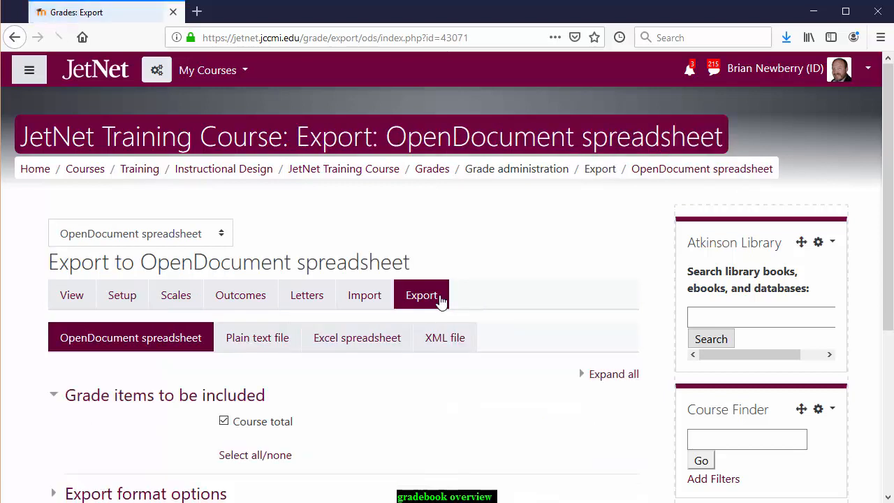
pyautogui.scroll(-2, 355, 289)
pyautogui.click(359, 269)
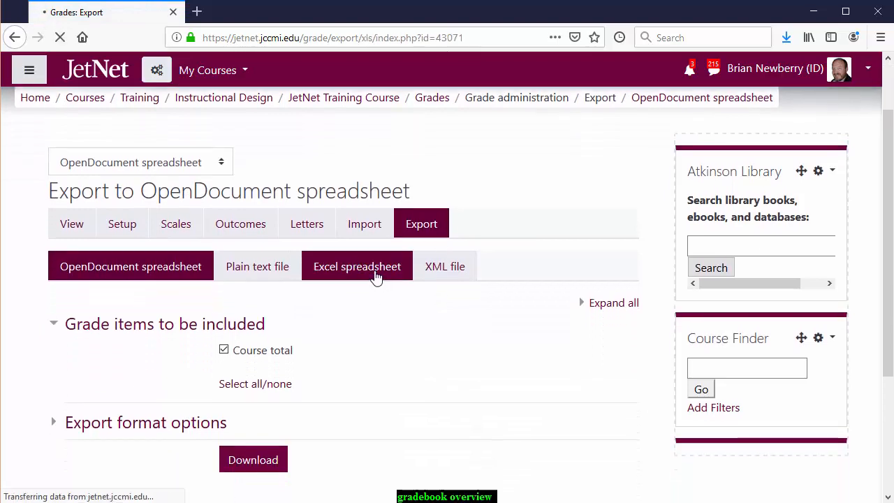
pyautogui.scroll(-3, 336, 273)
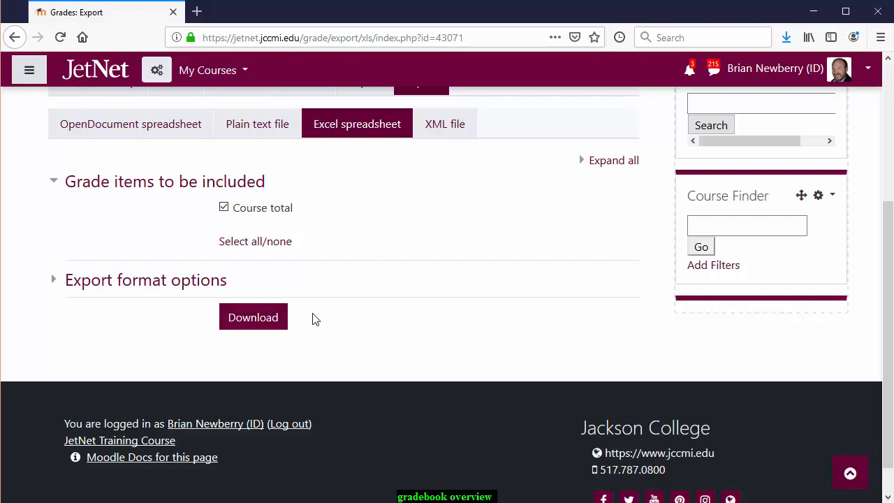
pyautogui.scroll(3, 349, 322)
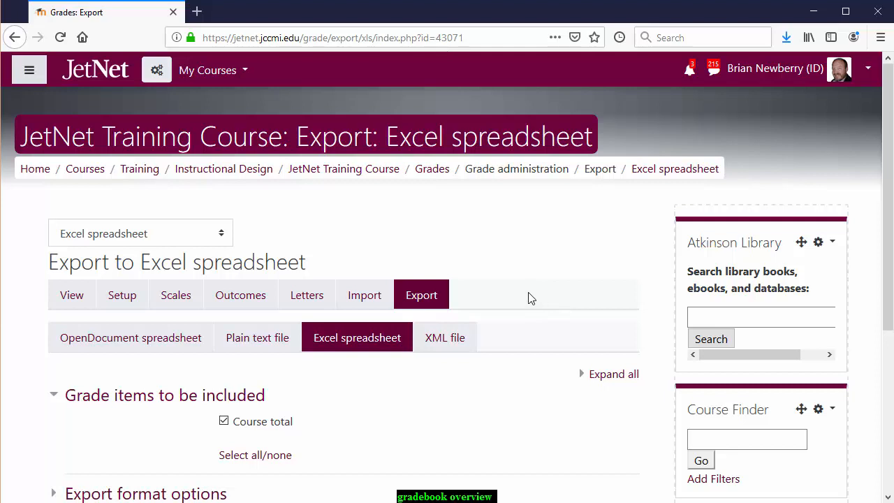
pyautogui.scroll(-2, 526, 307)
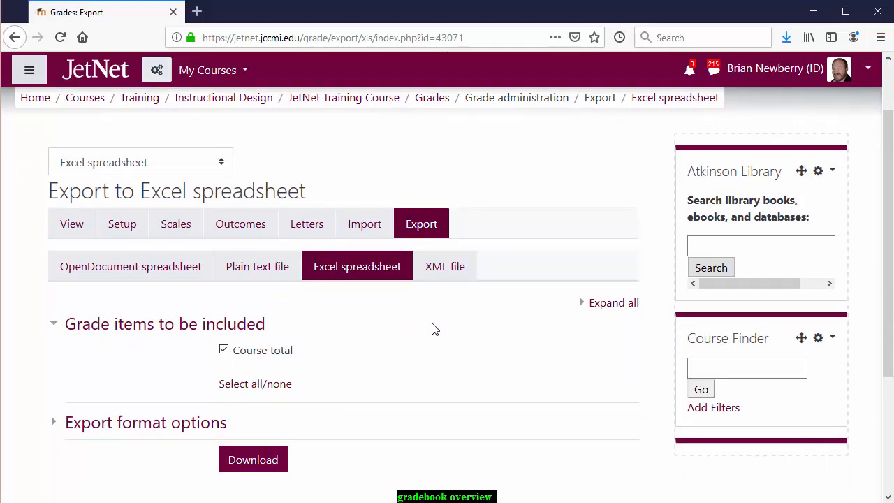
# Go back to the gradebook's user report and reopen the OpenDocument spreadsheet grade export.
pyautogui.click(81, 239)
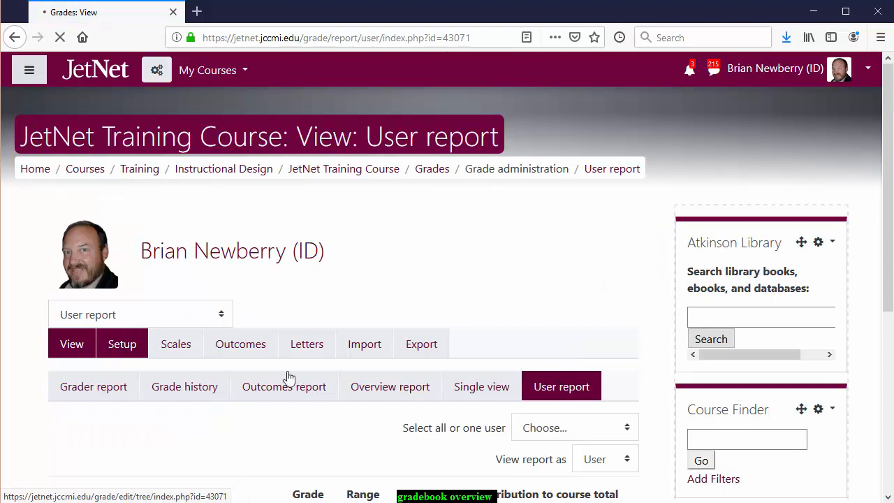
pyautogui.click(429, 306)
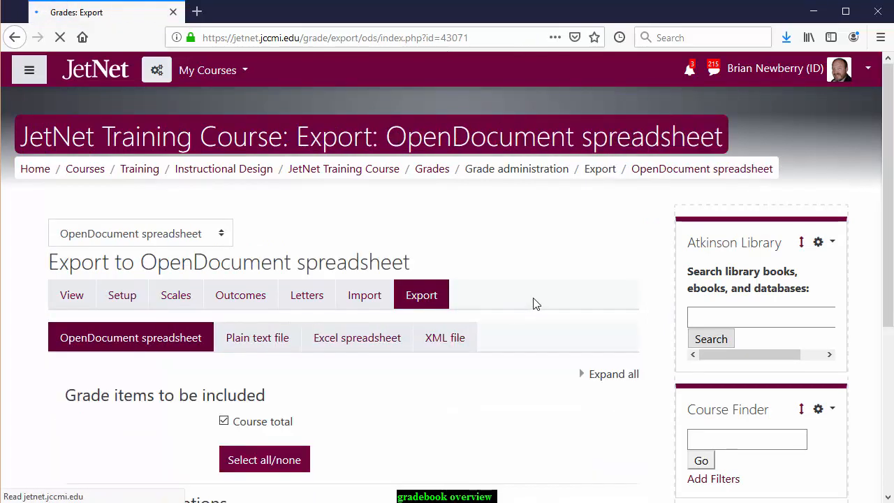
pyautogui.scroll(-2, 533, 304)
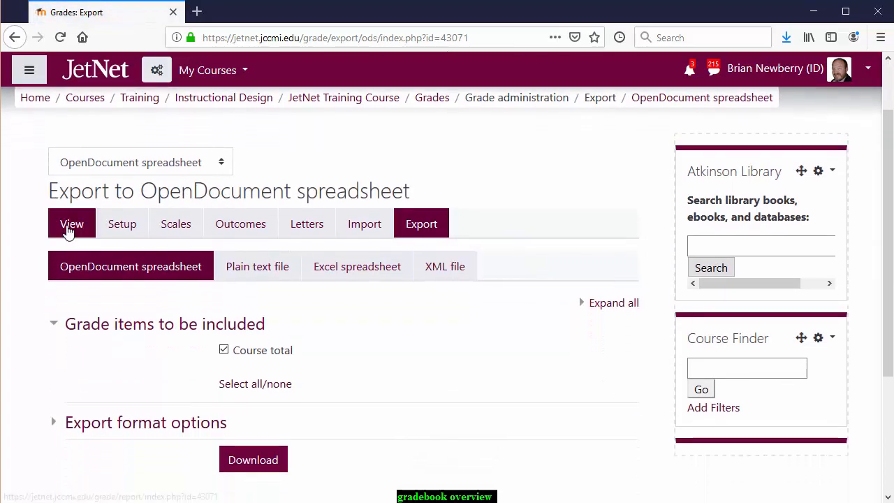
# Revisit the grader report, single view and user report, ending on the gradebook setup page.
pyautogui.click(70, 229)
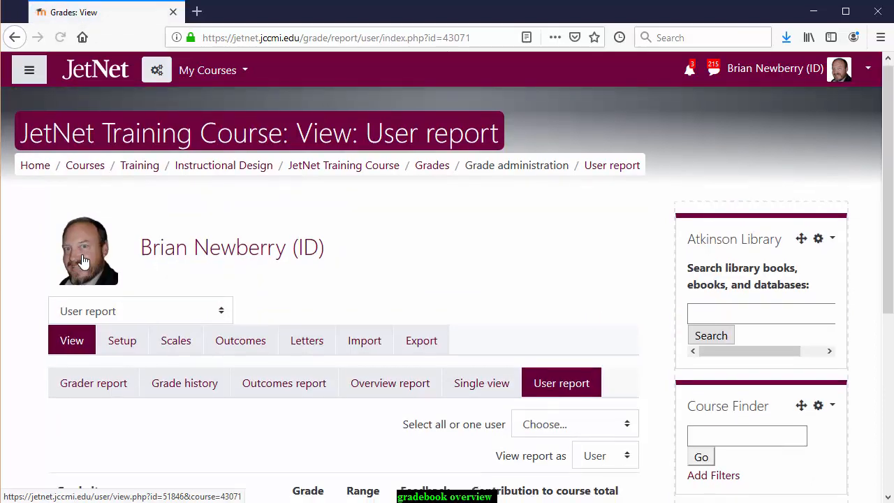
pyautogui.scroll(-4, 84, 259)
pyautogui.click(92, 252)
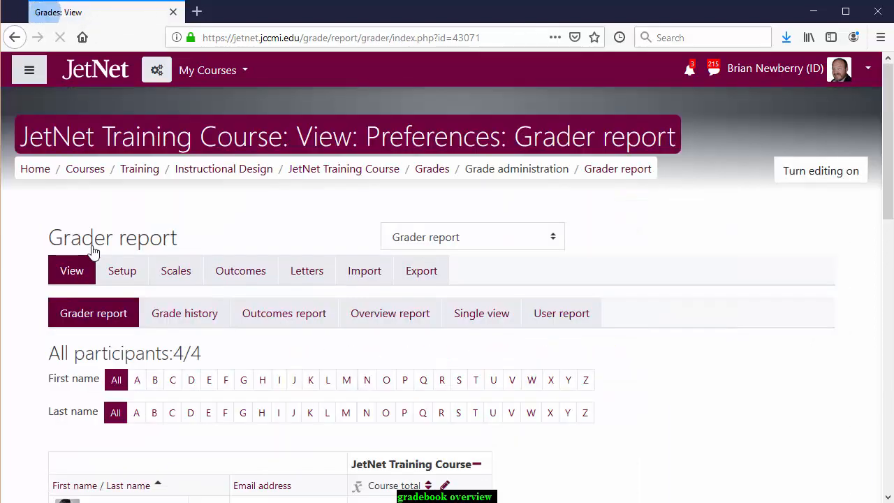
pyautogui.click(495, 316)
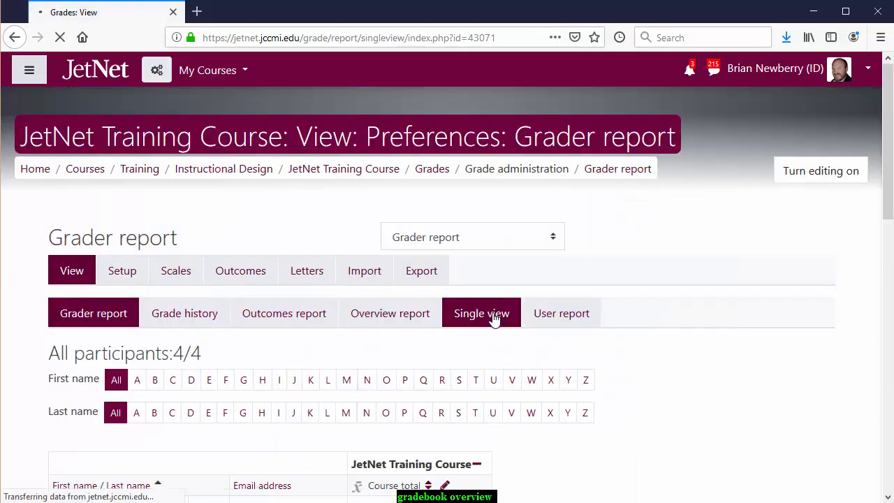
pyautogui.click(569, 312)
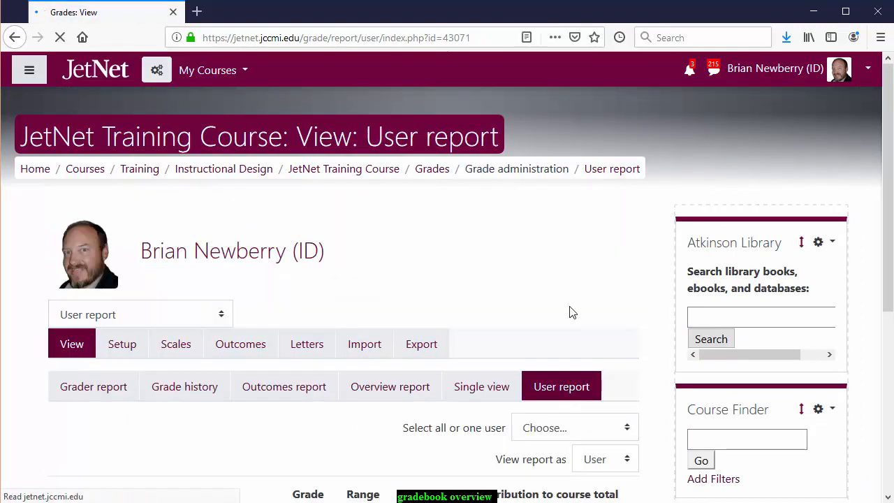
pyautogui.click(122, 351)
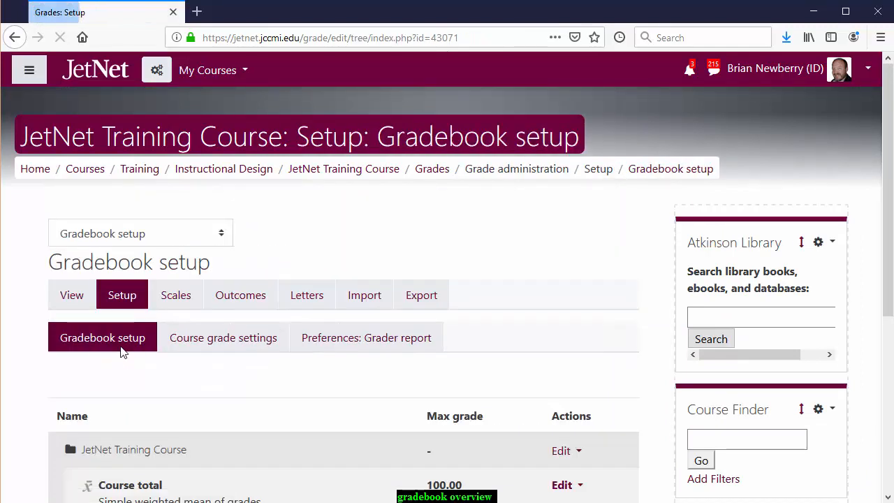
# Open the grade export from the gradebook setup, switch it to Excel spreadsheet format and look over its options.
pyautogui.scroll(-2, 123, 351)
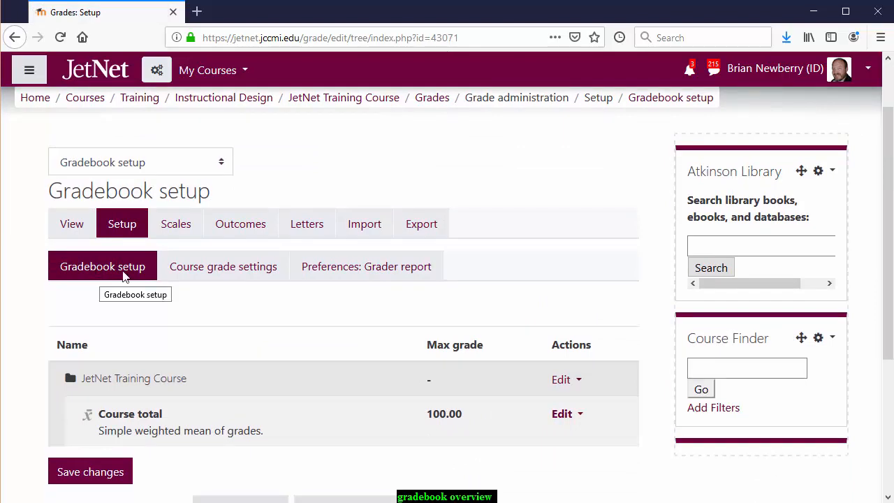
pyautogui.click(431, 228)
pyautogui.scroll(-2, 435, 223)
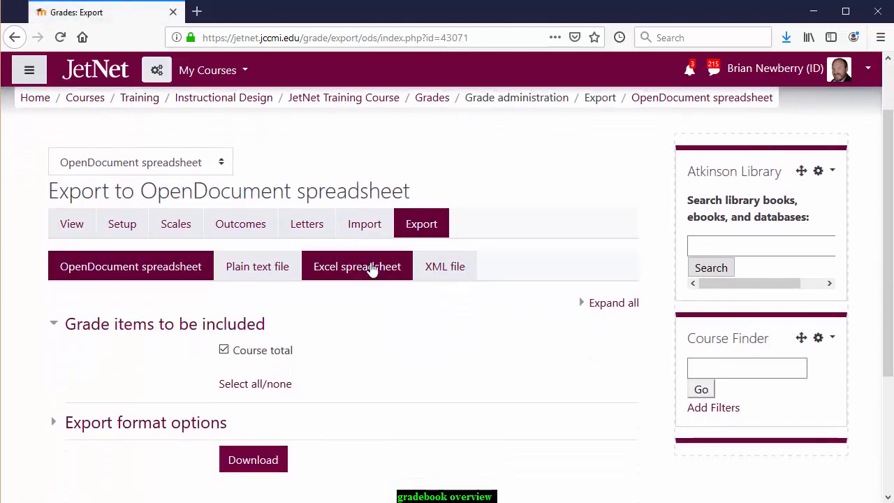
pyautogui.click(372, 270)
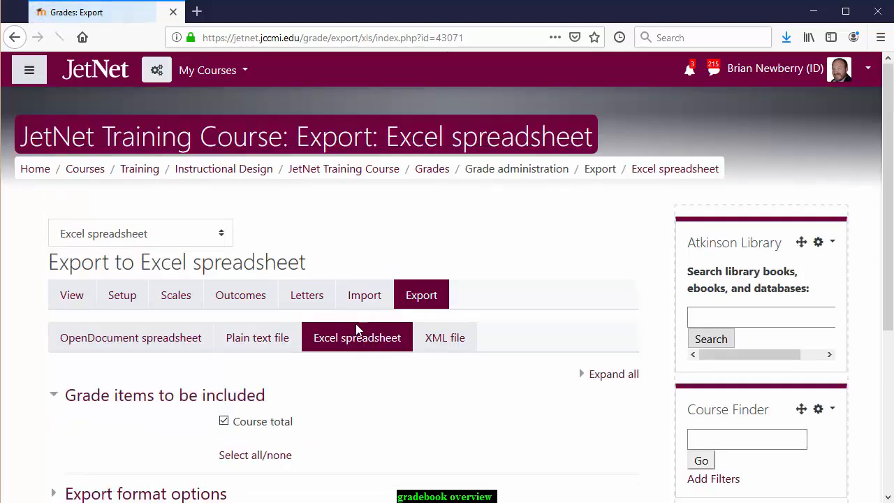
pyautogui.scroll(-3, 358, 328)
pyautogui.scroll(3, 382, 325)
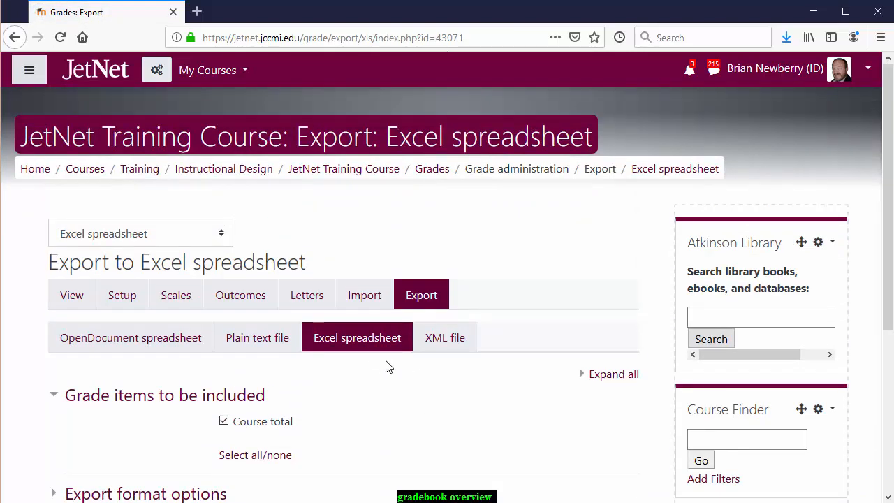
# Return to the gradebook setup and review the options for adding grade items, outcome items and categories.
pyautogui.click(117, 307)
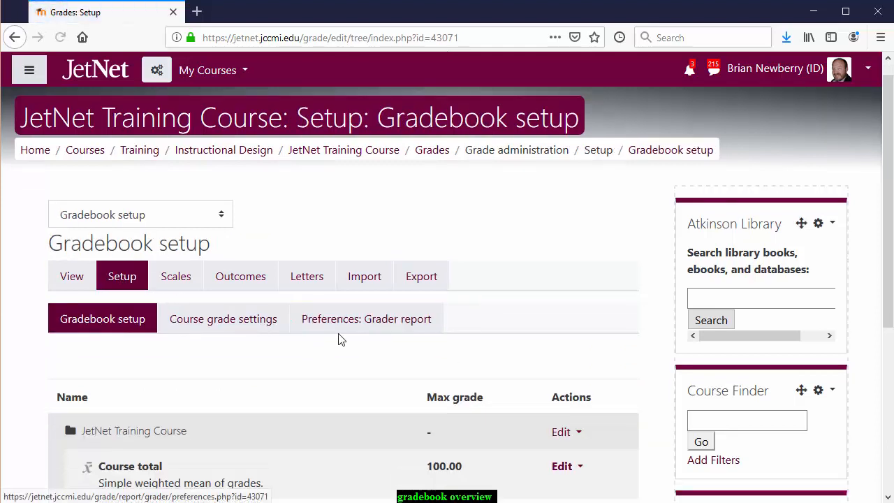
pyautogui.scroll(-3, 283, 334)
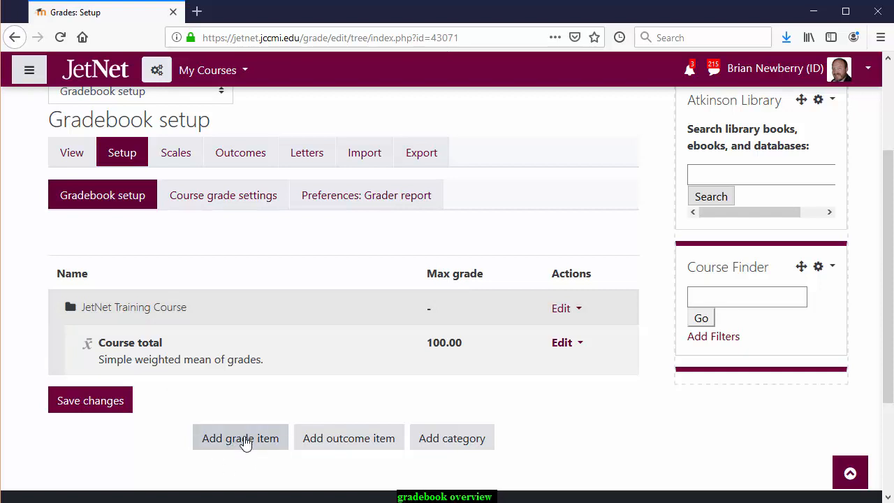
pyautogui.scroll(4, 244, 443)
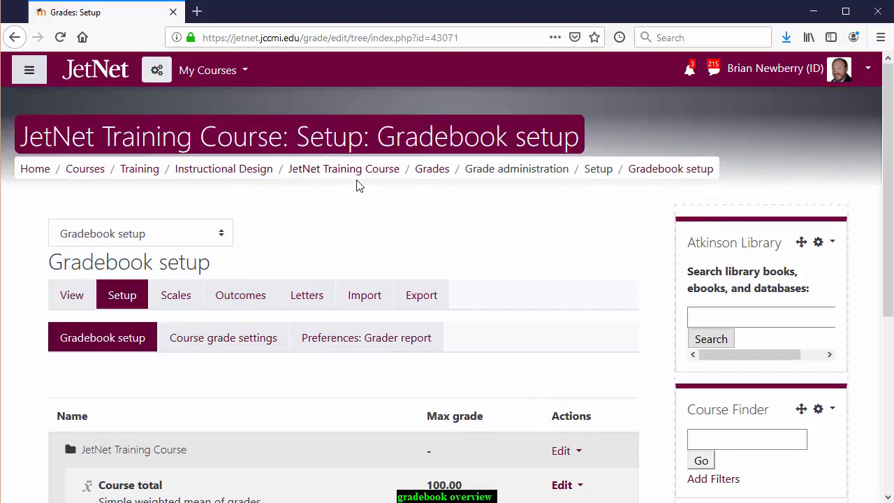
# On the JetNet Training Course page, browse the activities that can be added to the July 2 - July 8 section, leaving without adding one.
pyautogui.click(356, 177)
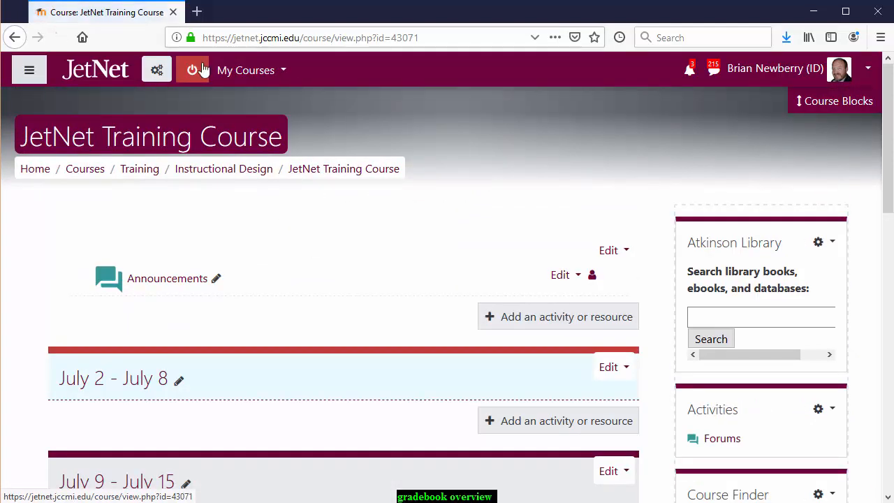
pyautogui.scroll(-3, 579, 349)
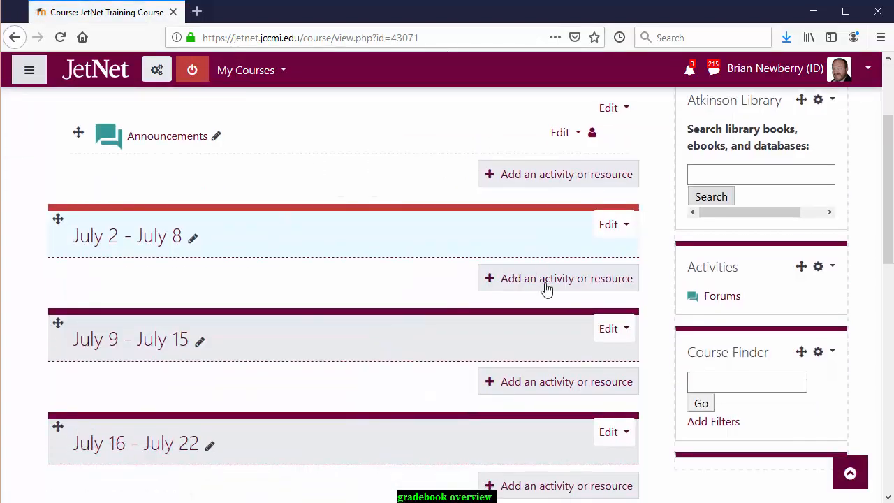
pyautogui.click(547, 279)
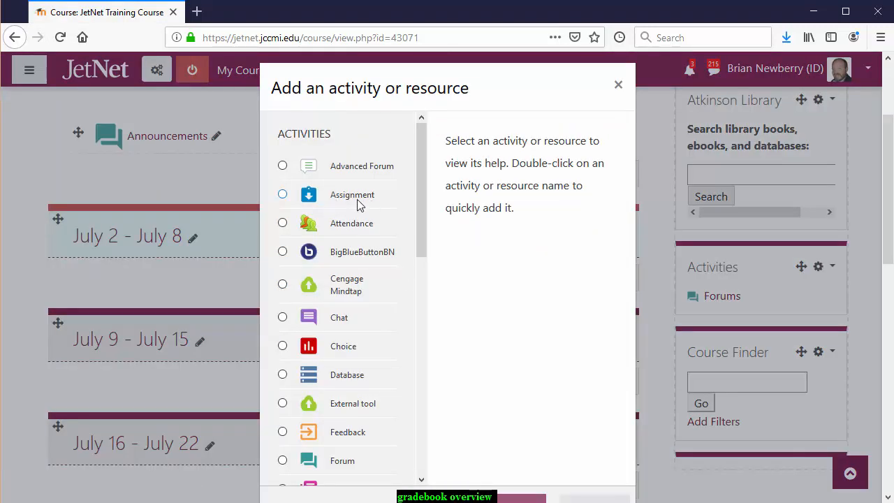
pyautogui.scroll(-3, 391, 230)
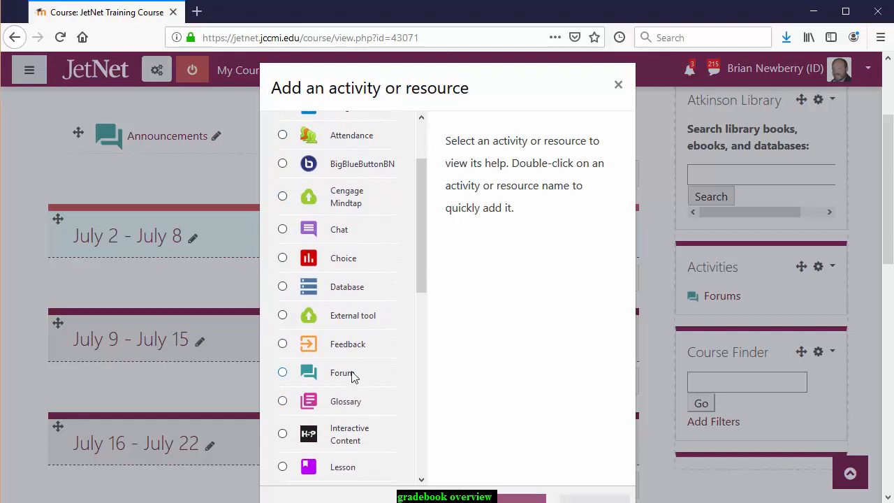
pyautogui.scroll(-1, 363, 380)
pyautogui.scroll(-4, 362, 380)
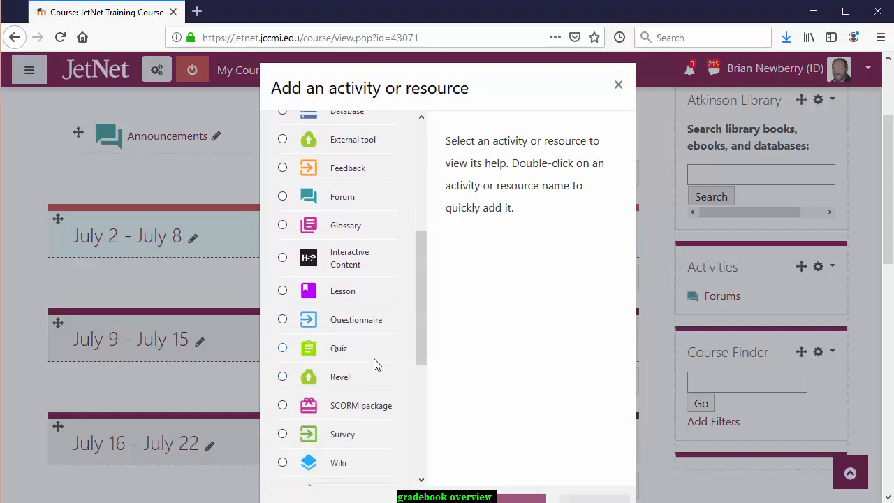
pyautogui.scroll(4, 373, 358)
pyautogui.scroll(2, 373, 358)
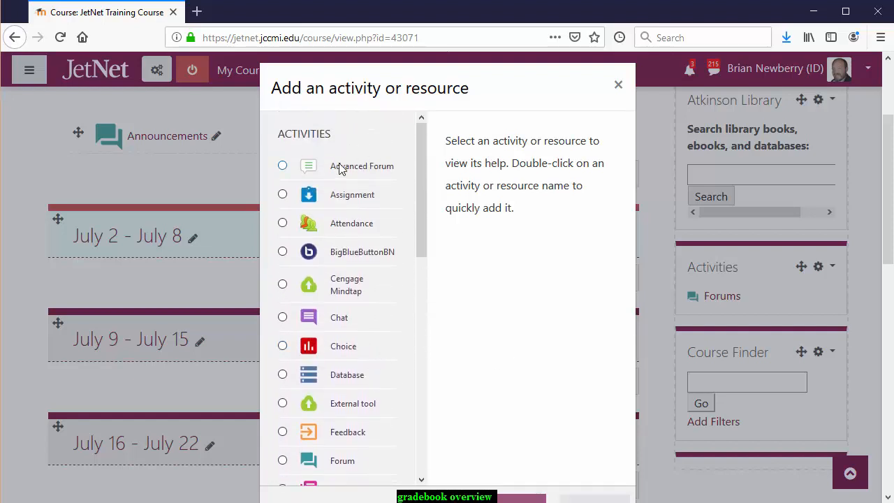
pyautogui.scroll(-3, 525, 339)
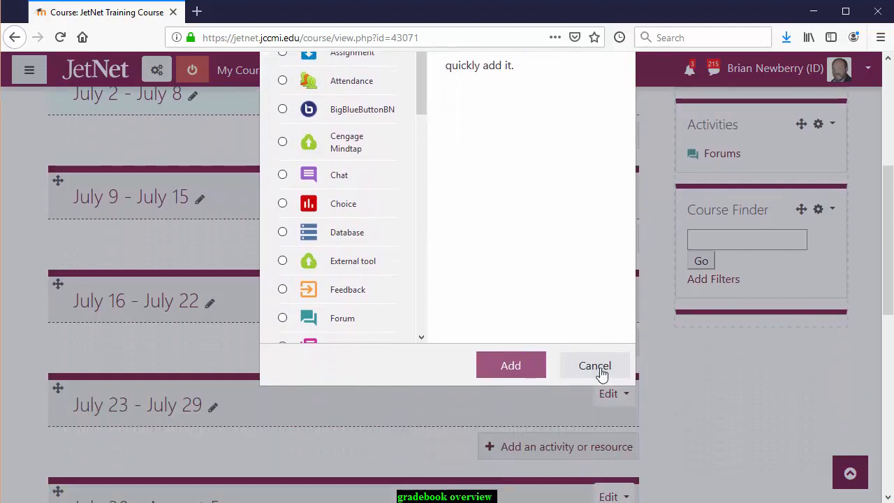
pyautogui.click(599, 370)
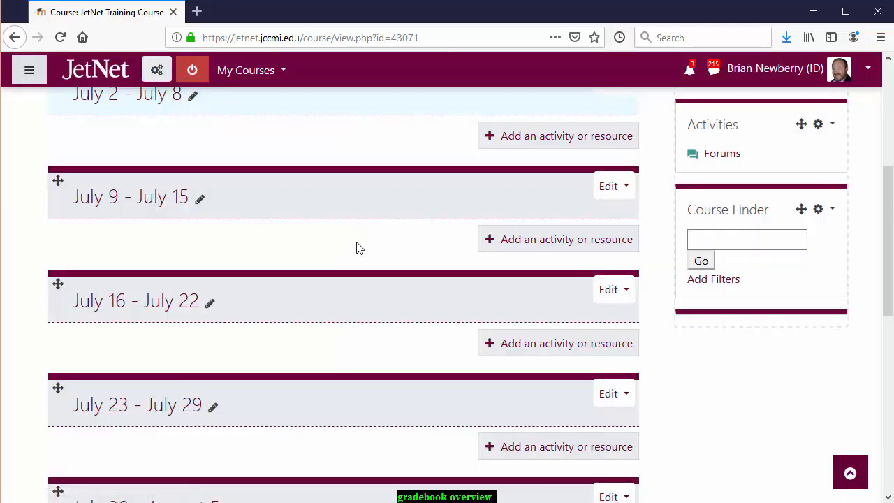
# Go back to the course grades and open the settings of the JetNet Training Course category in the gradebook setup.
pyautogui.click(29, 70)
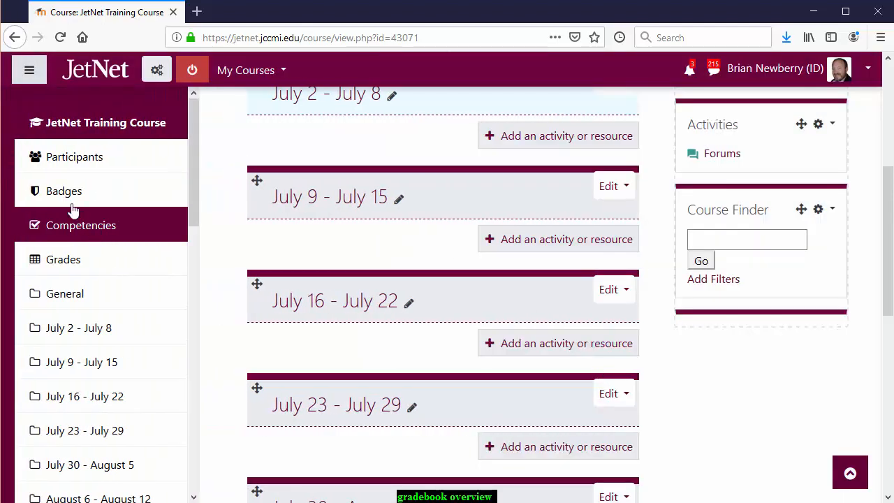
pyautogui.click(83, 272)
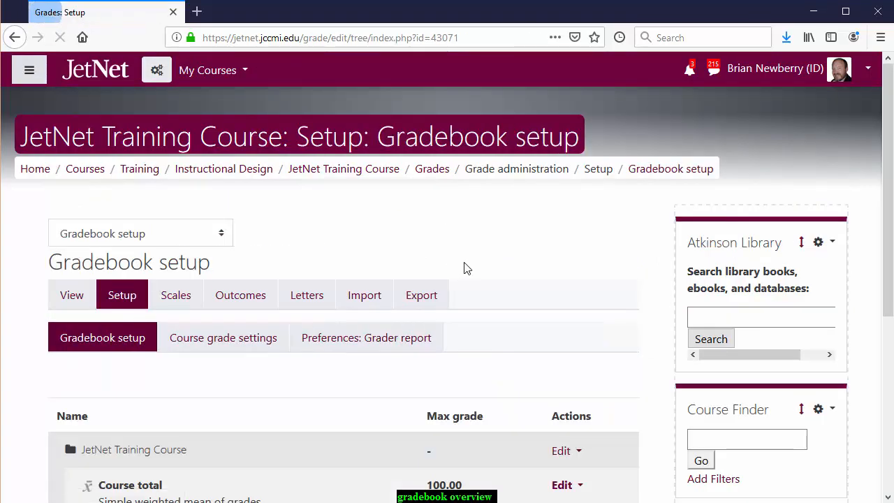
pyautogui.scroll(-2, 255, 293)
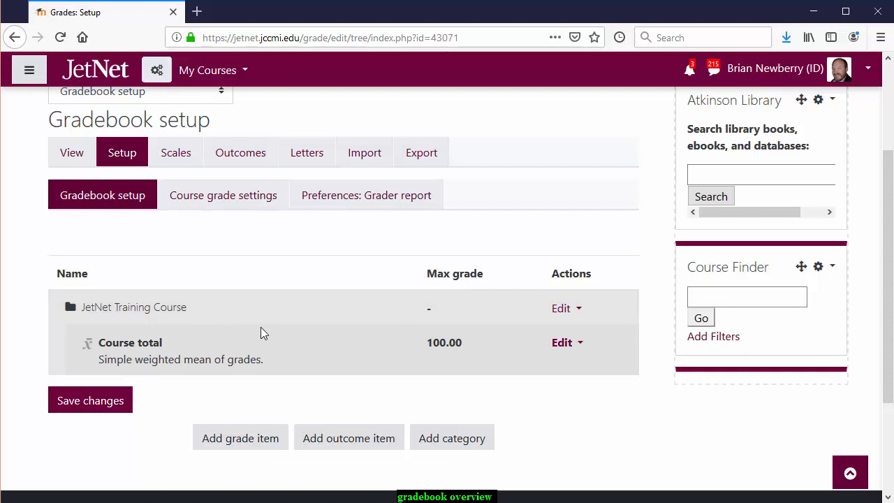
pyautogui.click(559, 313)
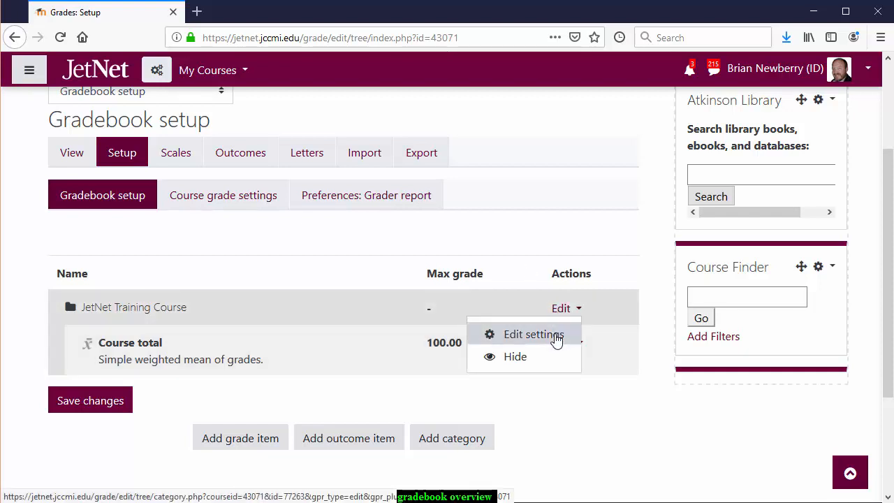
pyautogui.click(533, 335)
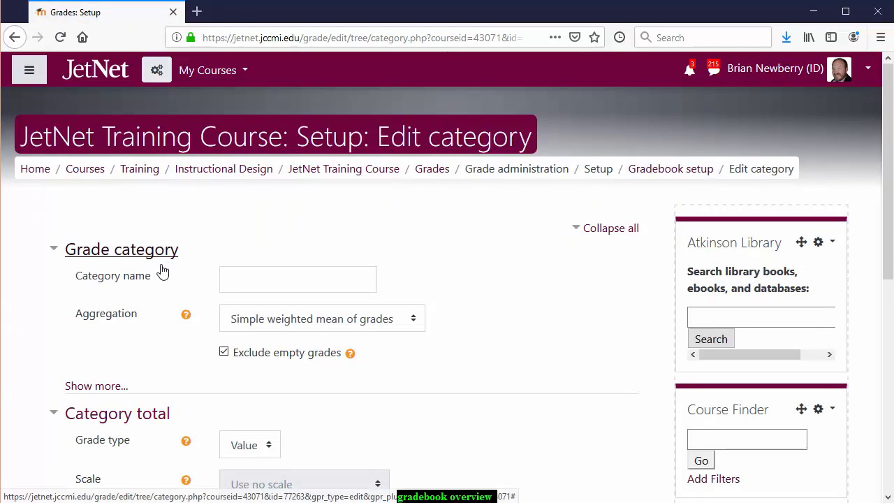
# Try the Weighted mean of grades aggregation for the category and restore Simple weighted mean of grades.
pyautogui.click(327, 323)
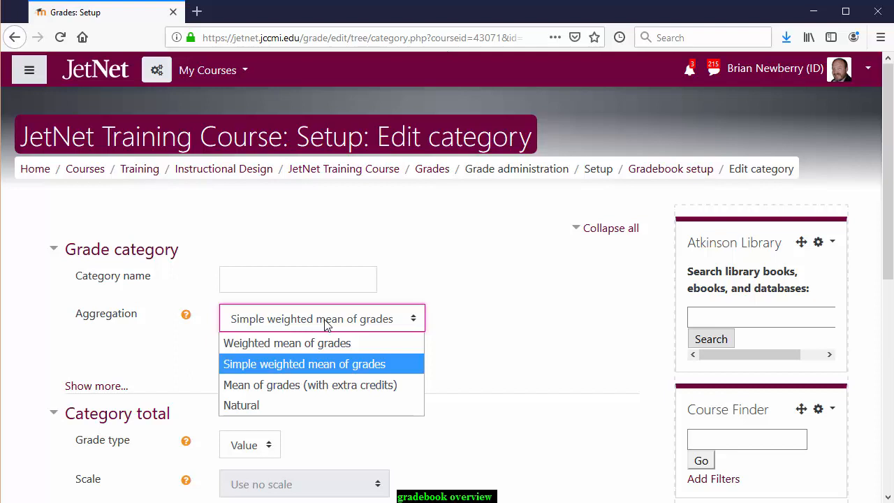
pyautogui.click(279, 343)
pyautogui.click(289, 324)
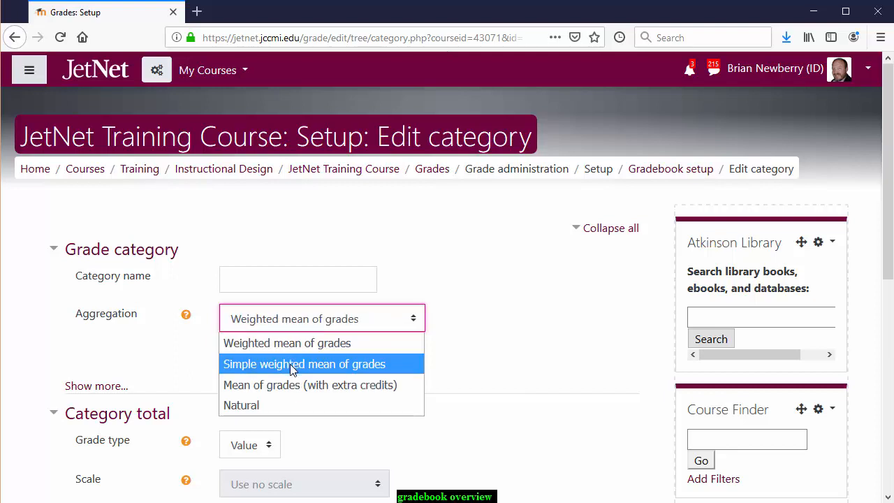
pyautogui.click(293, 364)
pyautogui.click(326, 323)
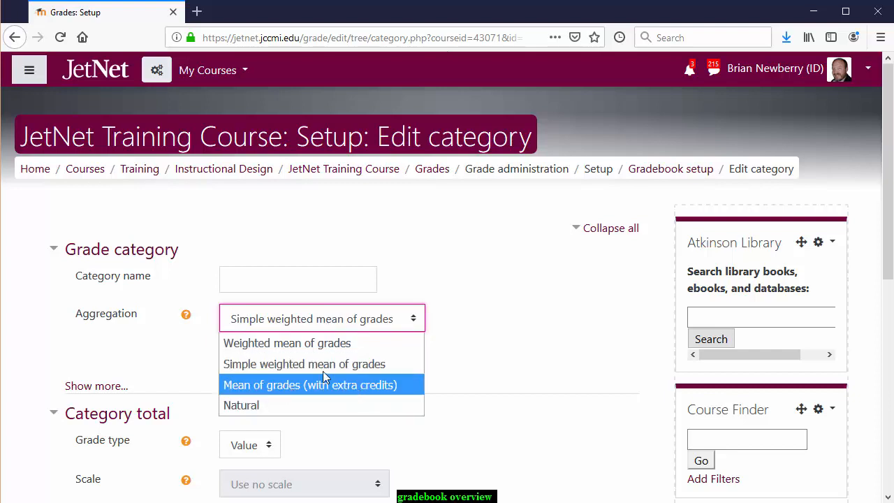
pyautogui.click(570, 385)
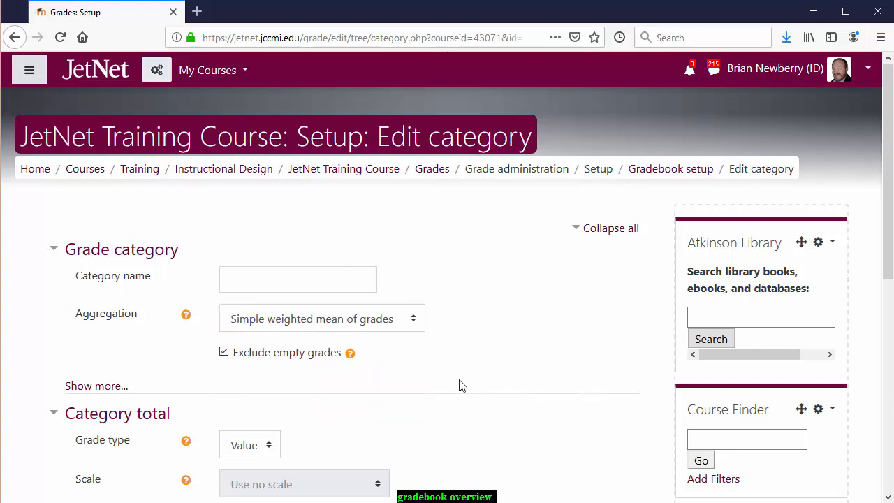
# Set the category's aggregation to Natural, switching Exclude empty grades off and back on.
pyautogui.click(359, 326)
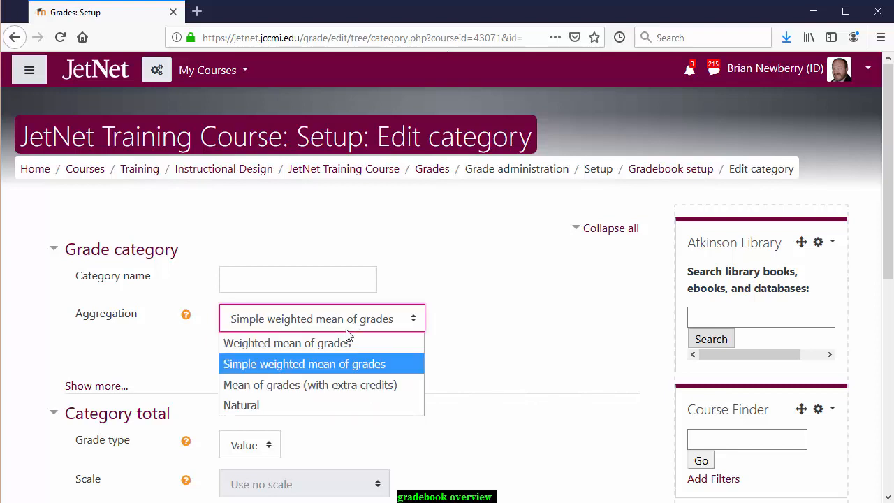
pyautogui.click(257, 405)
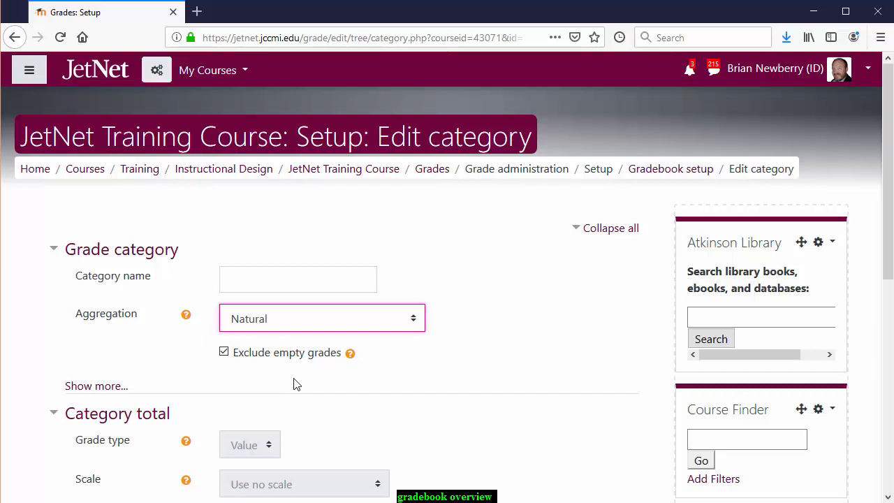
pyautogui.click(227, 358)
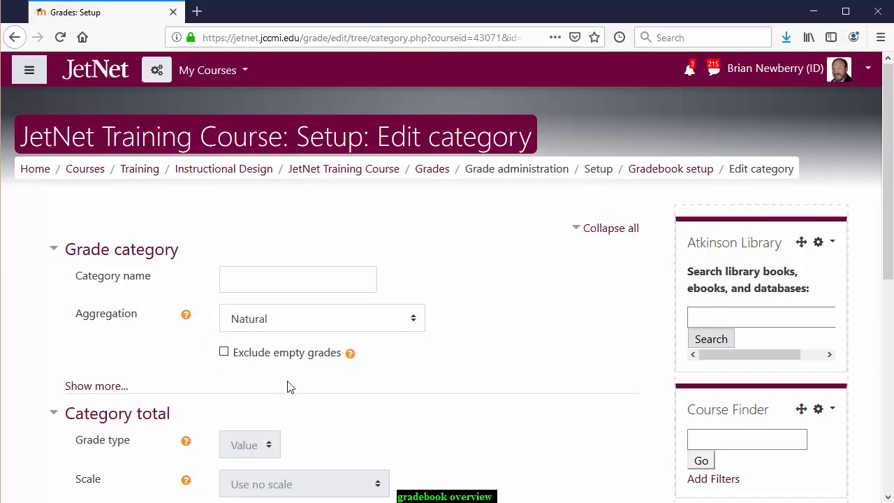
pyautogui.click(224, 352)
# Review the category's additional options for outcomes and dropping the lowest grades, collapse them, and look over the category total settings.
pyautogui.click(103, 386)
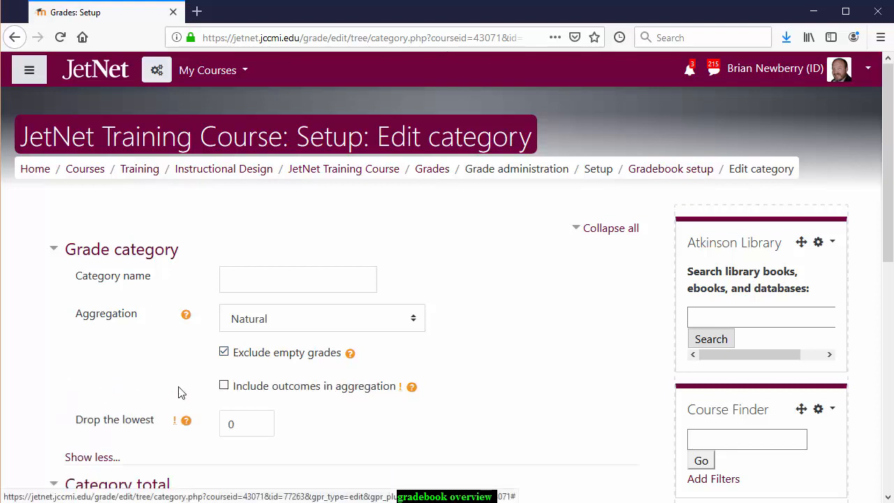
pyautogui.scroll(-2, 137, 376)
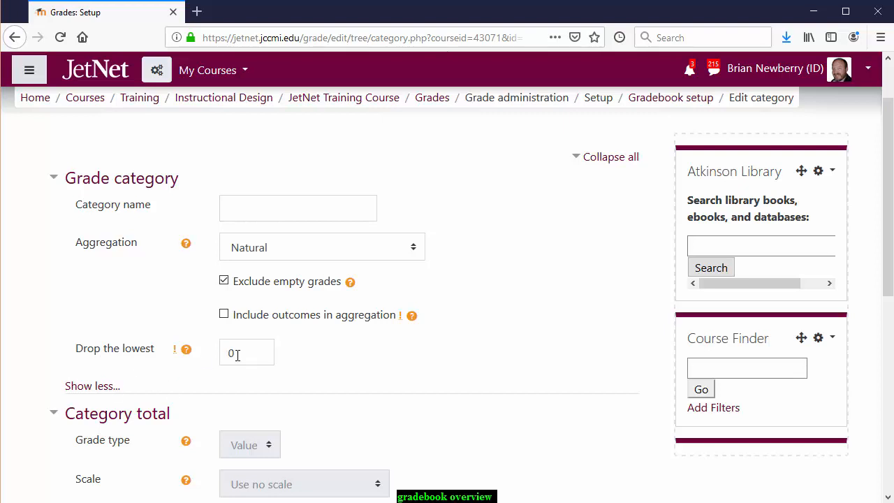
pyautogui.moveTo(233, 353); pyautogui.dragTo(225, 358)
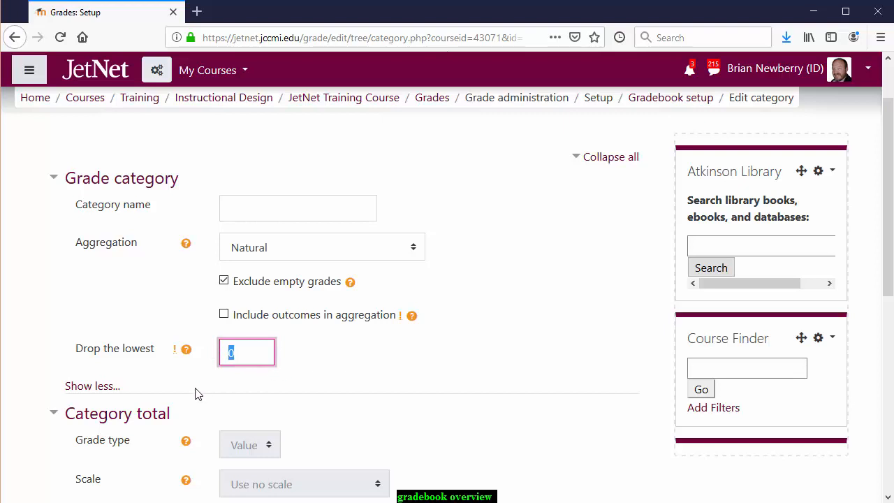
pyautogui.click(83, 385)
pyautogui.scroll(2, 451, 387)
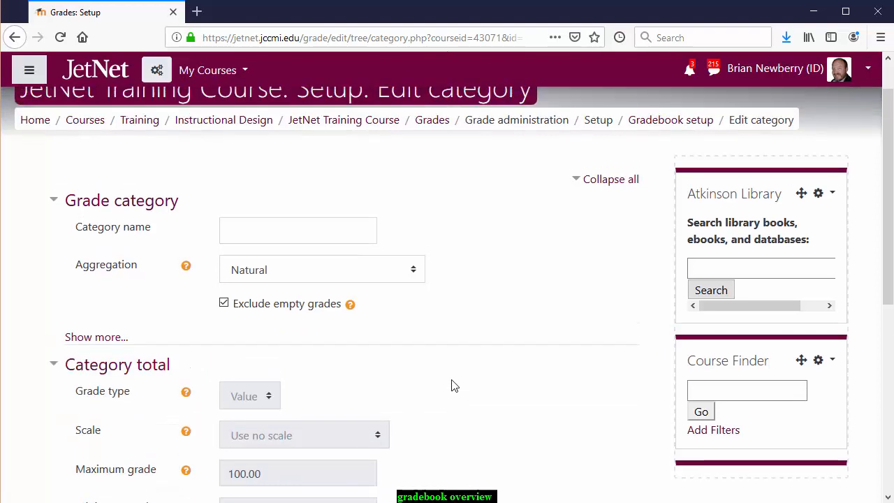
pyautogui.scroll(-4, 453, 381)
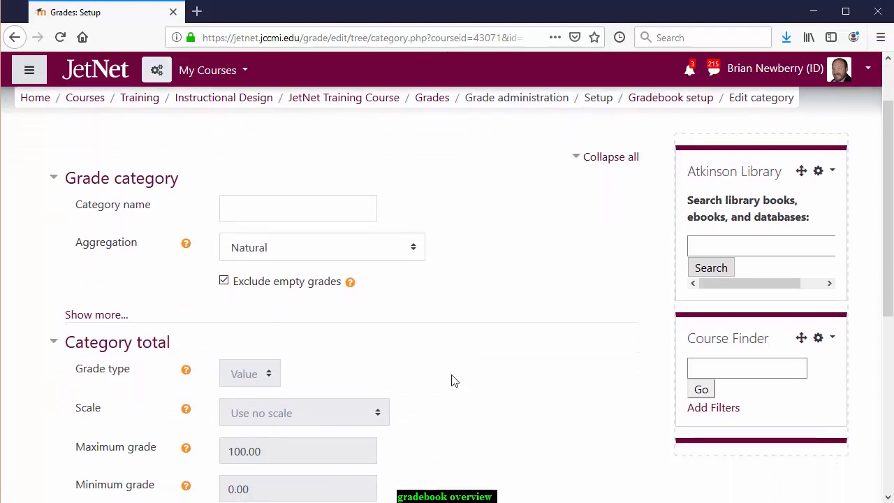
pyautogui.scroll(4, 452, 381)
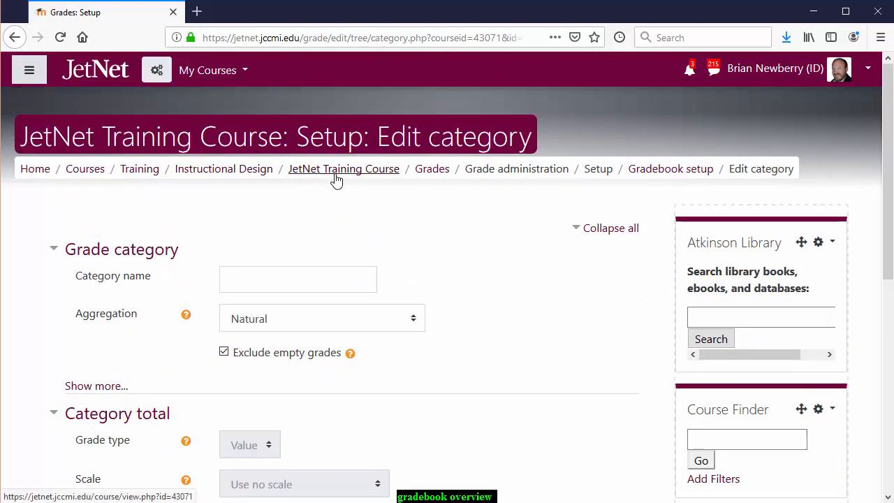